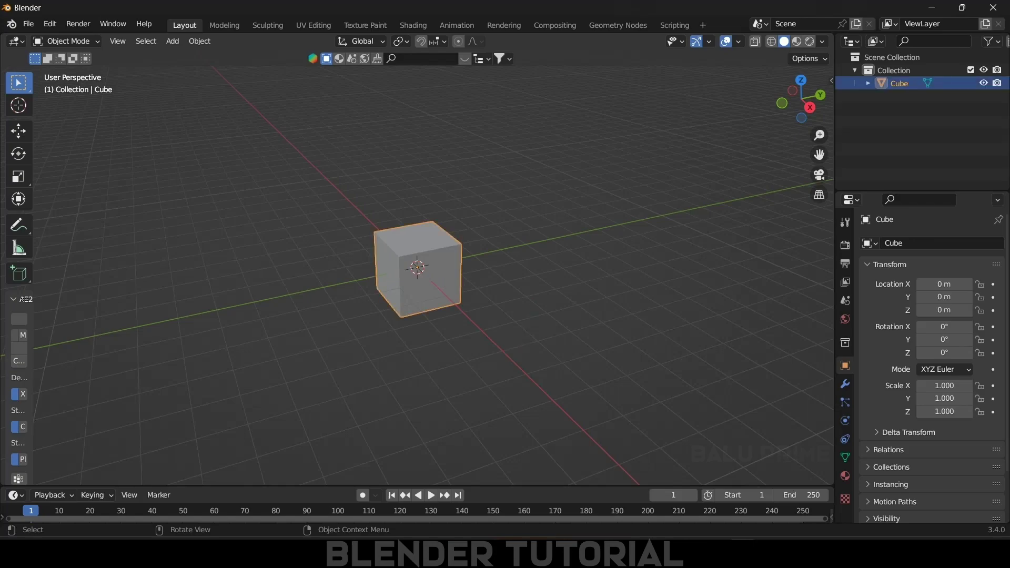
Stretch the cube wider along X and taller along Z into a wall
{"action": "key", "text": "s"}
{"action": "key", "text": "x"}
{"action": "left_click", "coordinate": [364, 356]}
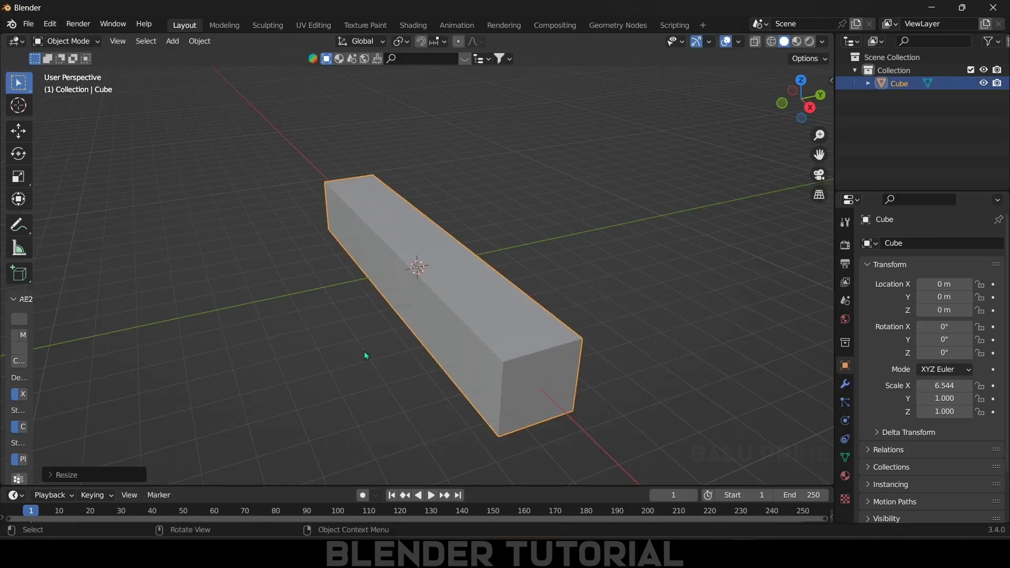
{"action": "key", "text": "s"}
{"action": "key", "text": "z"}
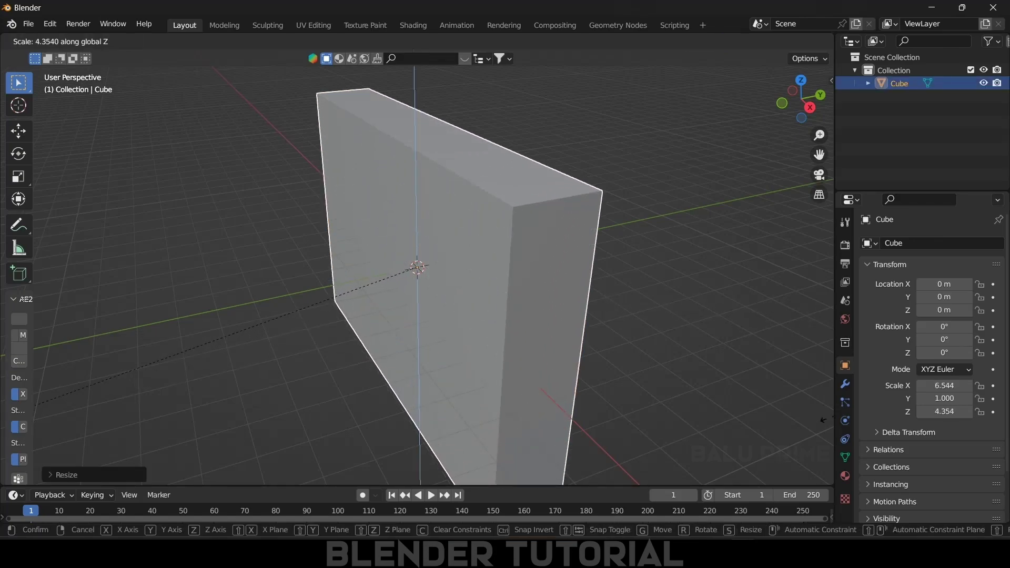
{"action": "left_click", "coordinate": [808, 423]}
Raise the wall along Z from the front view onto the ground
{"action": "key", "text": "KP_1"}
{"action": "key", "text": "g"}
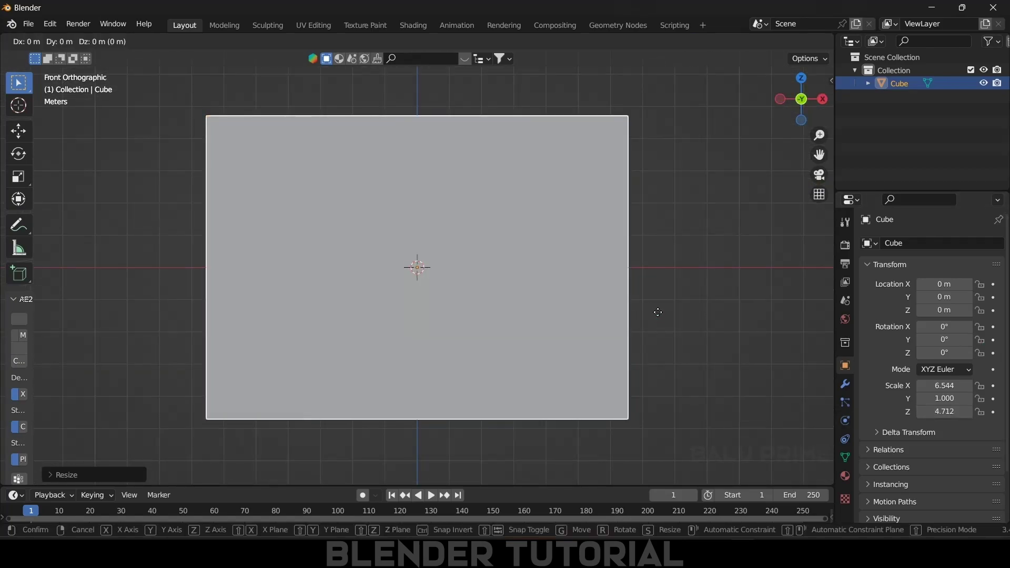
{"action": "key", "text": "z"}
{"action": "left_click", "coordinate": [660, 154]}
{"action": "middle_click_drag", "start_coordinate": [661, 154], "coordinate": [396, 233]}
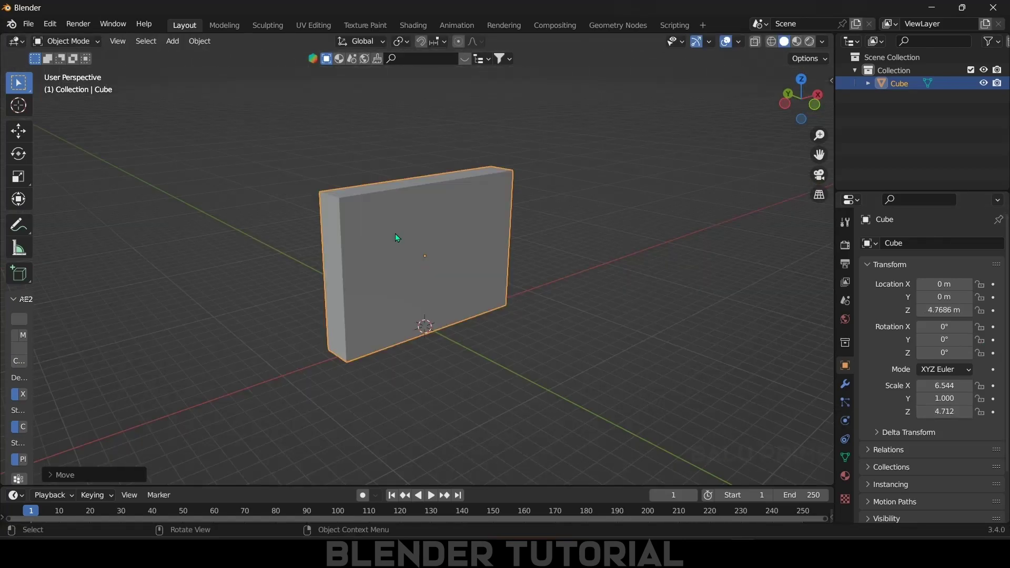
Subdivide the wall mesh in Edit Mode and enable the Cell Fracture add-on
{"action": "key", "text": "Tab"}
{"action": "right_click", "coordinate": [399, 207]}
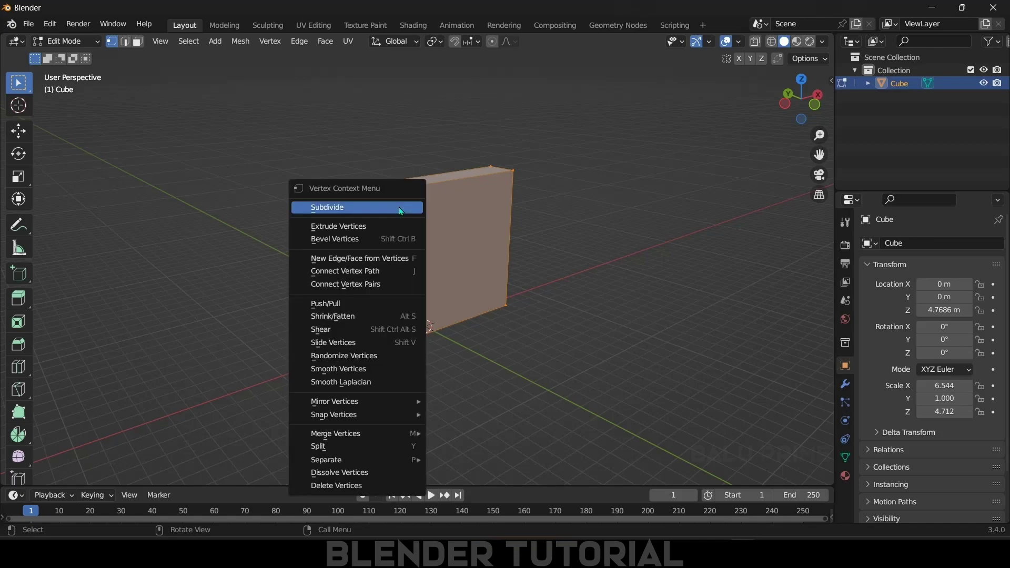
{"action": "left_click", "coordinate": [398, 207]}
{"action": "right_click", "coordinate": [398, 208]}
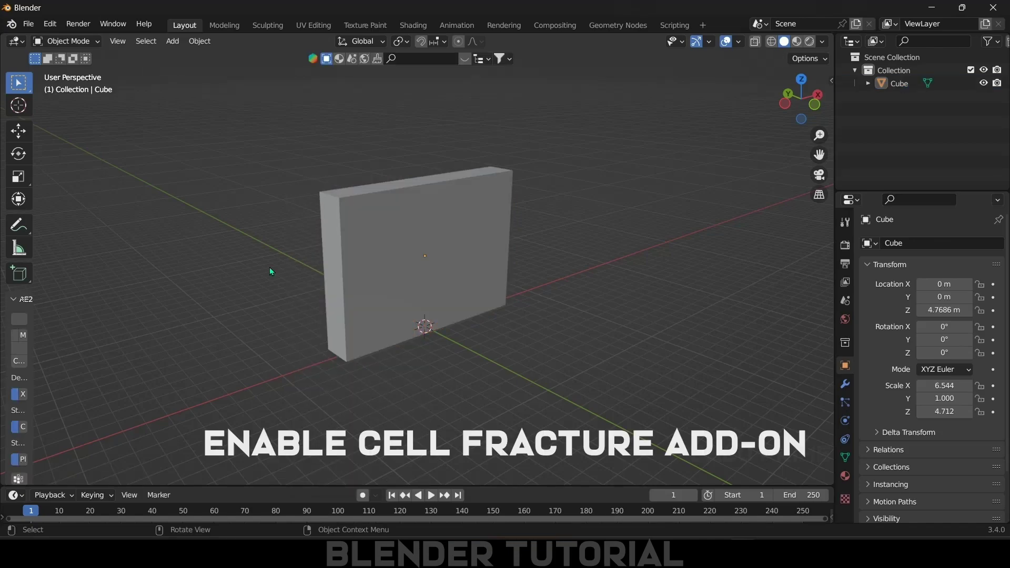
{"action": "left_click", "coordinate": [49, 24]}
{"action": "left_click", "coordinate": [79, 214]}
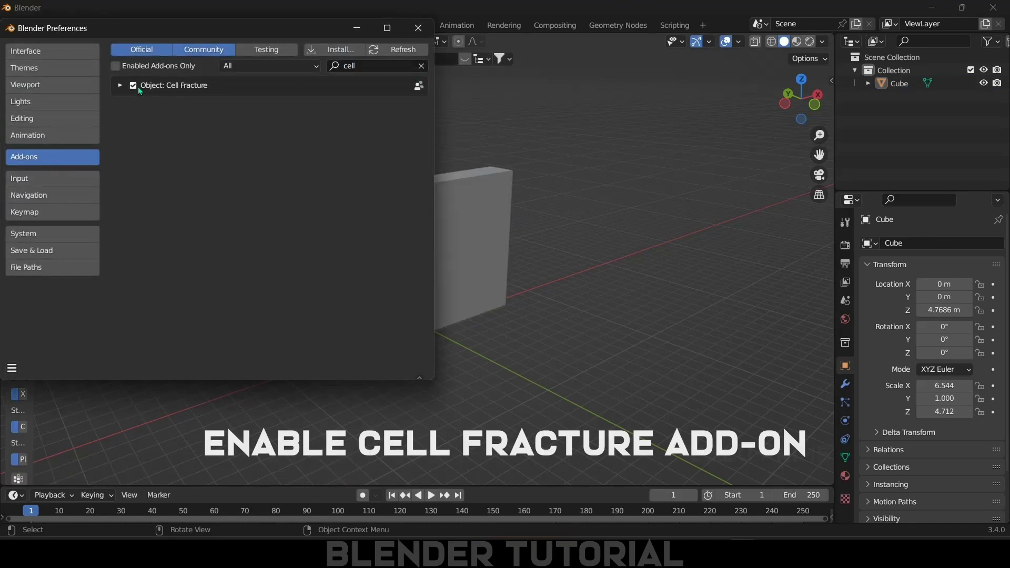
Cell-fracture the wall: source limit 50, noise 0.03, material 1, collection 'pieces'
{"action": "left_click", "coordinate": [440, 242]}
{"action": "left_click", "coordinate": [200, 40]}
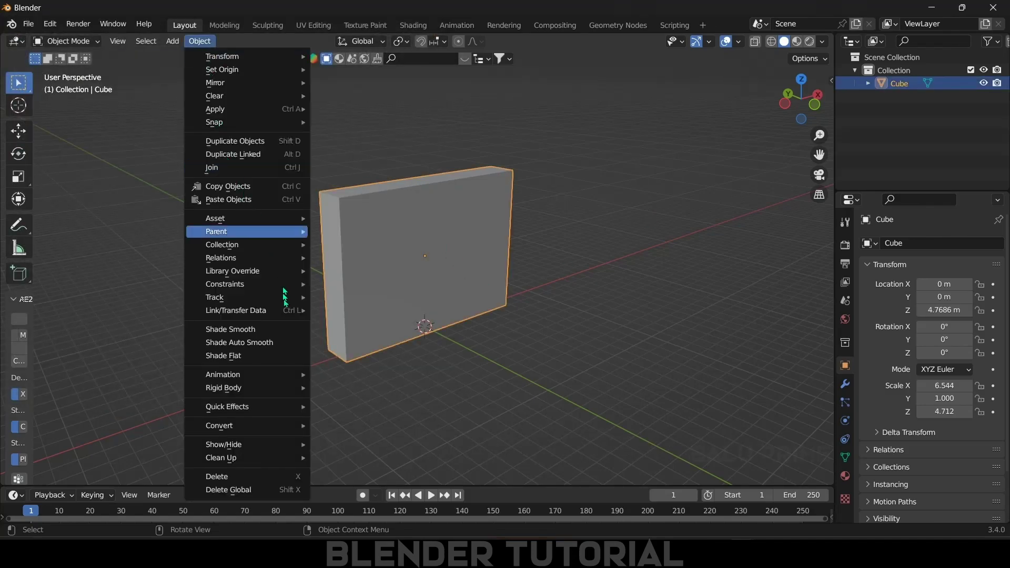
{"action": "mouse_move", "coordinate": [228, 407]}
{"action": "left_click", "coordinate": [362, 465]}
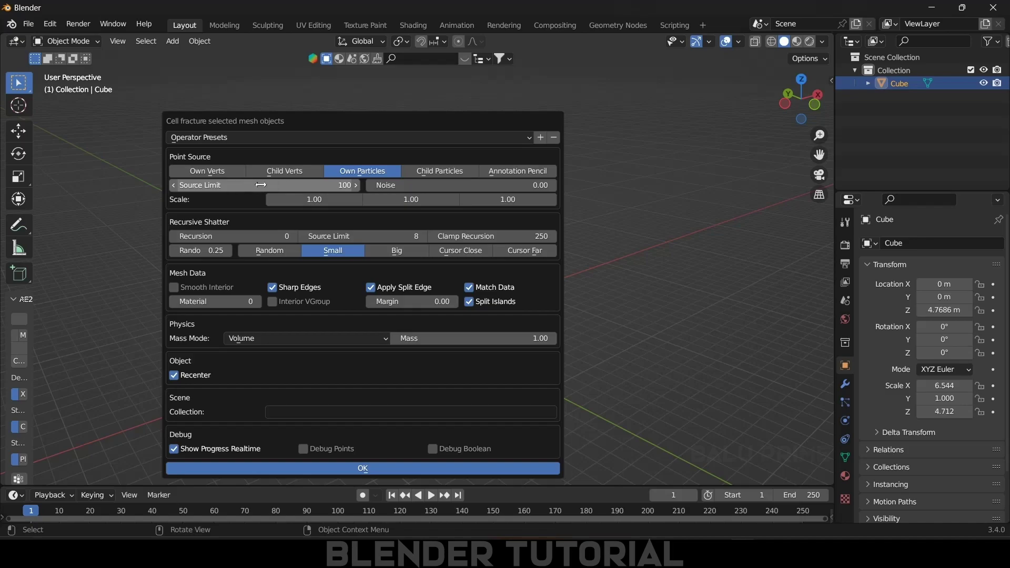
{"action": "left_click", "coordinate": [261, 185]}
{"action": "type", "text": "50"}
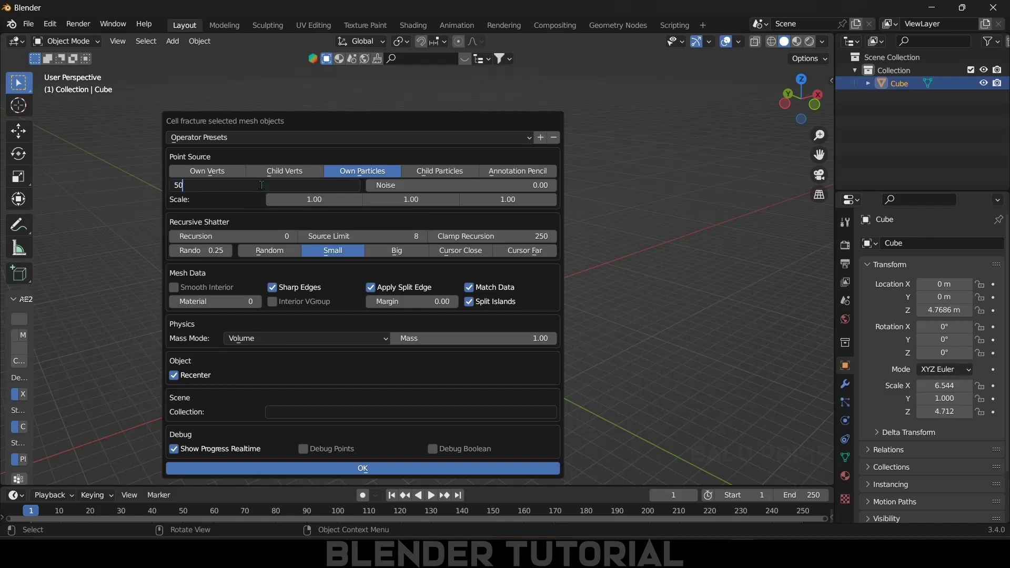
{"action": "key", "text": "Return"}
{"action": "left_click", "coordinate": [555, 185]}
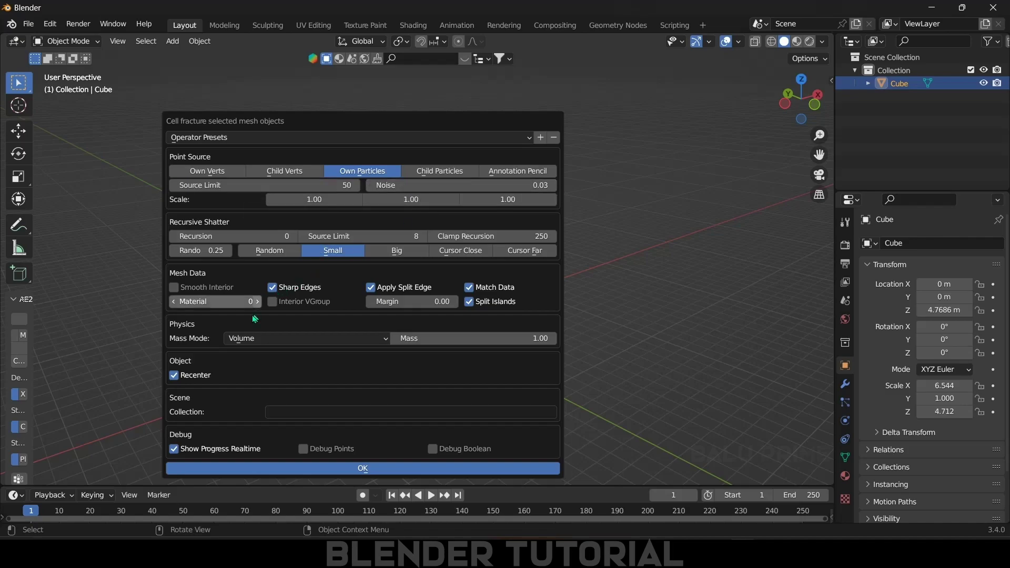
{"action": "left_click_drag", "start_coordinate": [260, 305], "coordinate": [252, 302]}
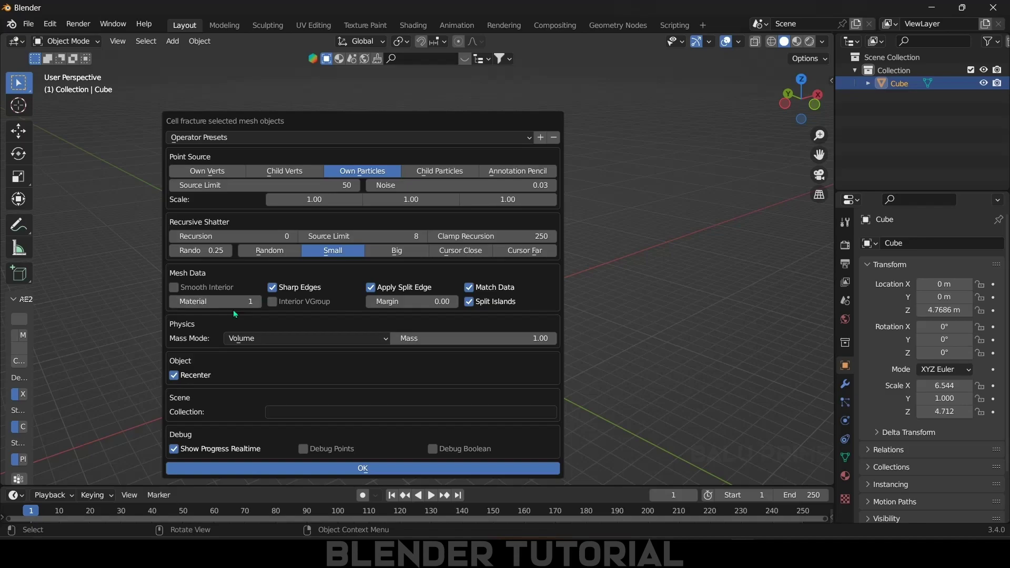
{"action": "left_click", "coordinate": [282, 416]}
{"action": "type", "text": "pieces"}
{"action": "left_click", "coordinate": [310, 473]}
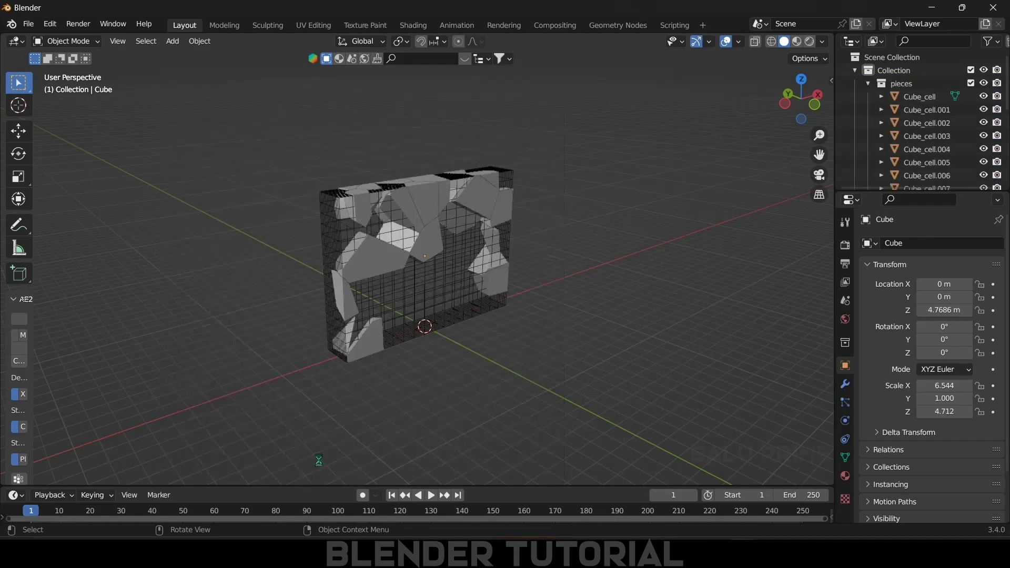
Collapse the pieces collection and hide the original Cube in the outliner
{"action": "left_click", "coordinate": [869, 83]}
{"action": "left_click", "coordinate": [901, 96]}
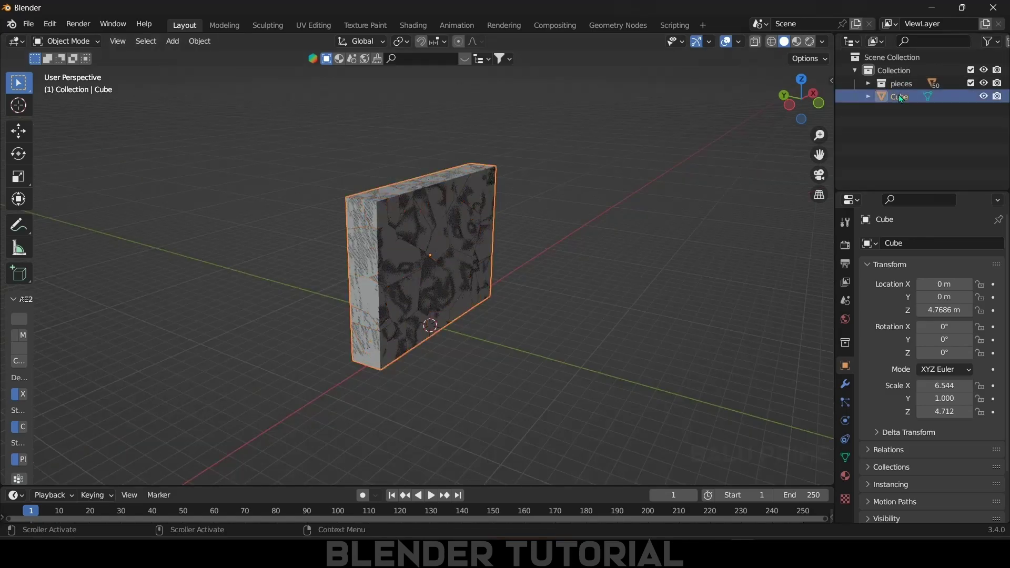
{"action": "left_click", "coordinate": [983, 96]}
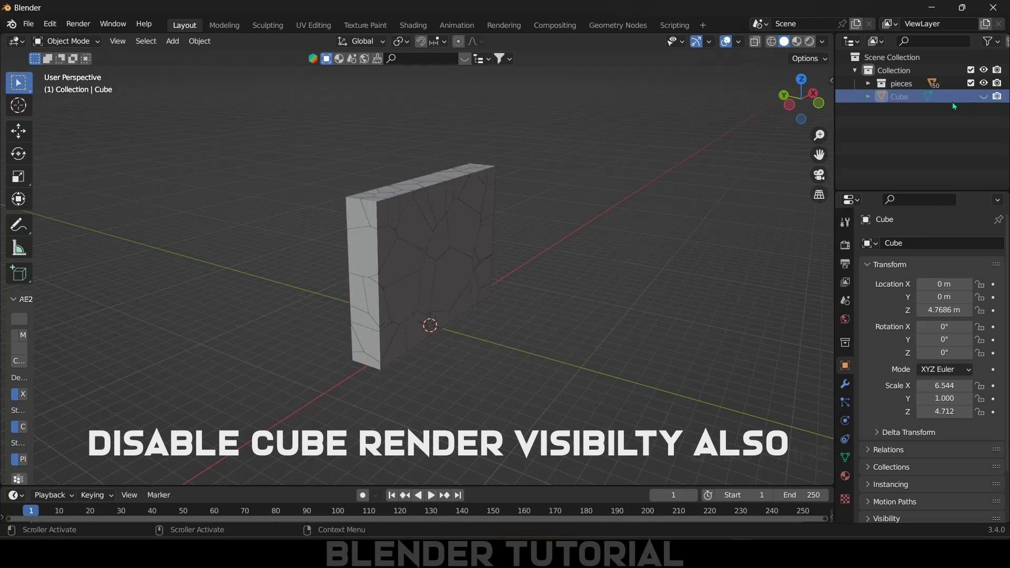
Give one fractured wall piece an active rigid body
{"action": "left_click", "coordinate": [452, 297]}
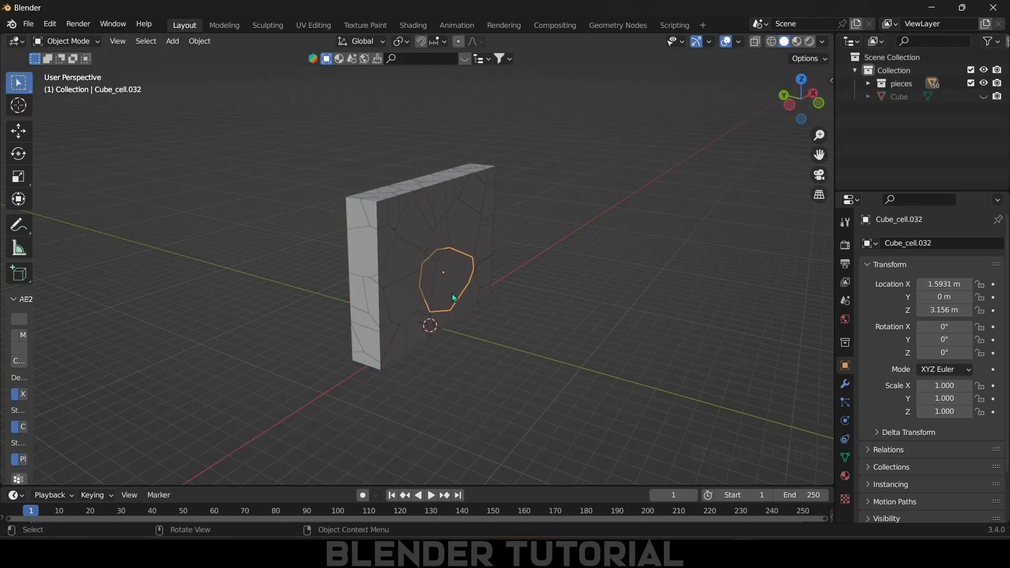
{"action": "left_click", "coordinate": [844, 420]}
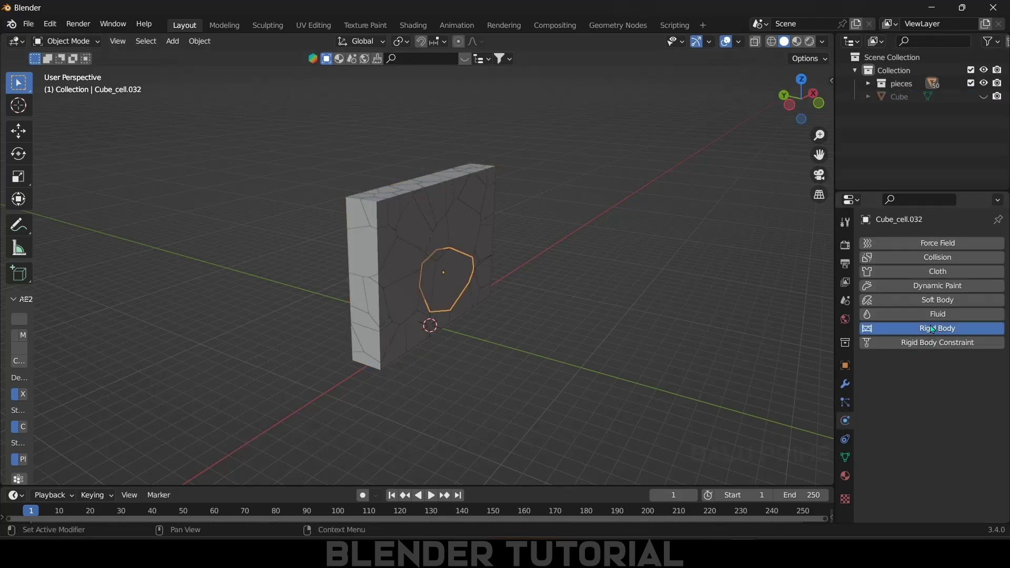
{"action": "left_click", "coordinate": [948, 329]}
{"action": "left_click", "coordinate": [936, 382]}
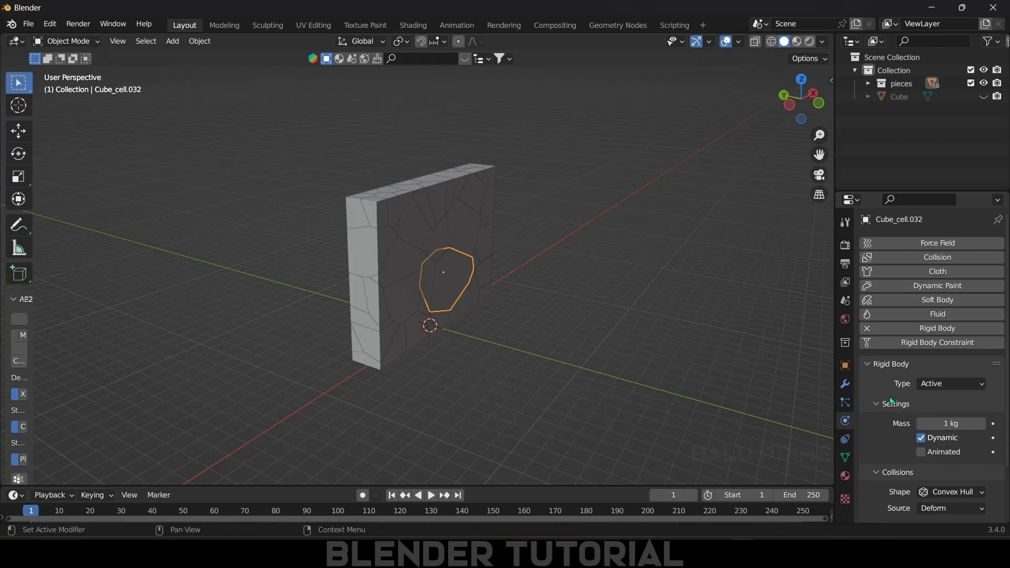
Box-select all pieces and copy the rigid body settings from the active piece
{"action": "left_click_drag", "start_coordinate": [257, 133], "coordinate": [682, 408]}
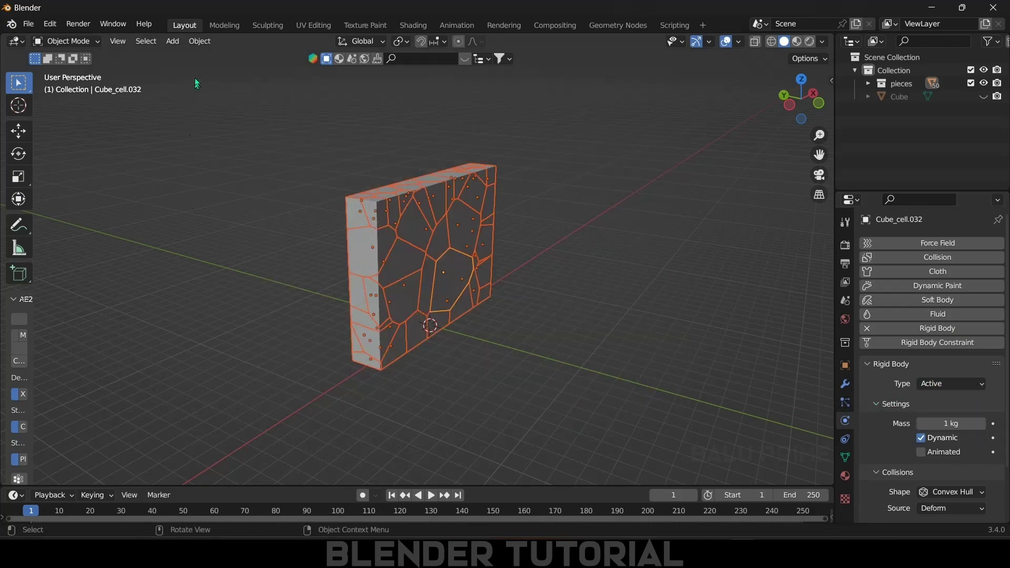
{"action": "left_click", "coordinate": [198, 41]}
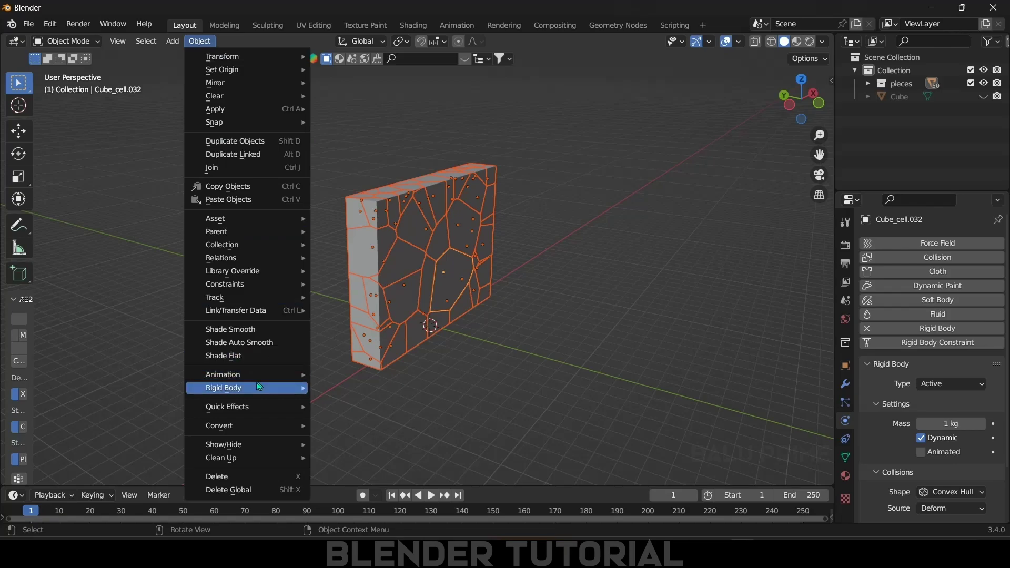
{"action": "mouse_move", "coordinate": [224, 388]}
{"action": "left_click", "coordinate": [359, 342]}
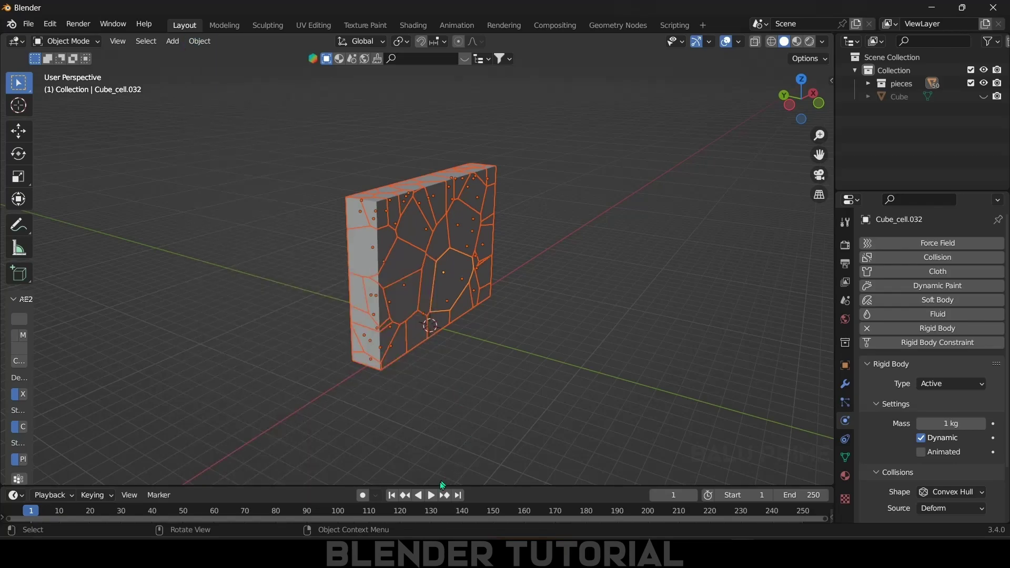
Add a plane and scale it up into a large floor
{"action": "left_click", "coordinate": [172, 41]}
{"action": "left_click", "coordinate": [299, 57]}
{"action": "key", "text": "s"}
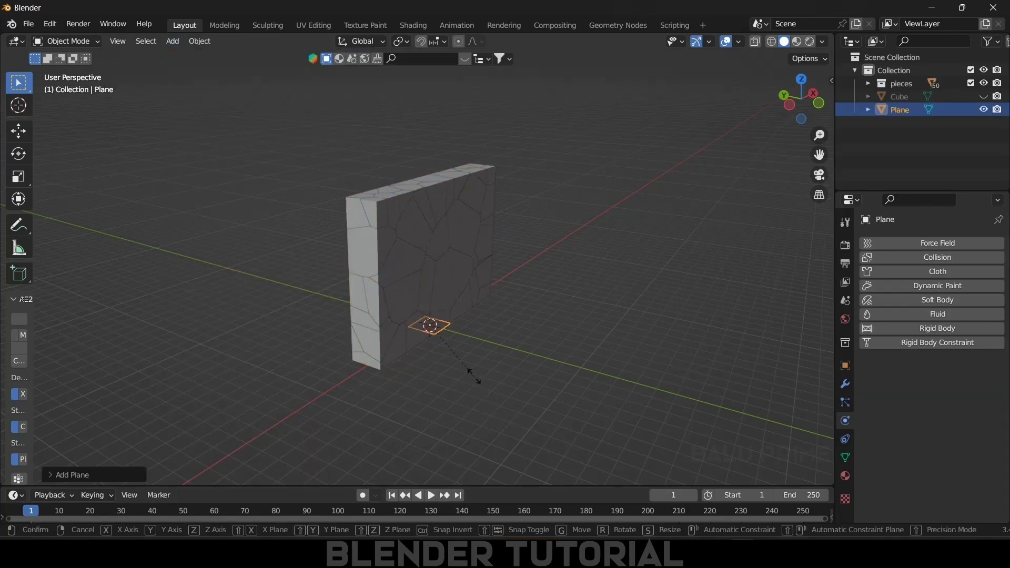
{"action": "left_click", "coordinate": [585, 190]}
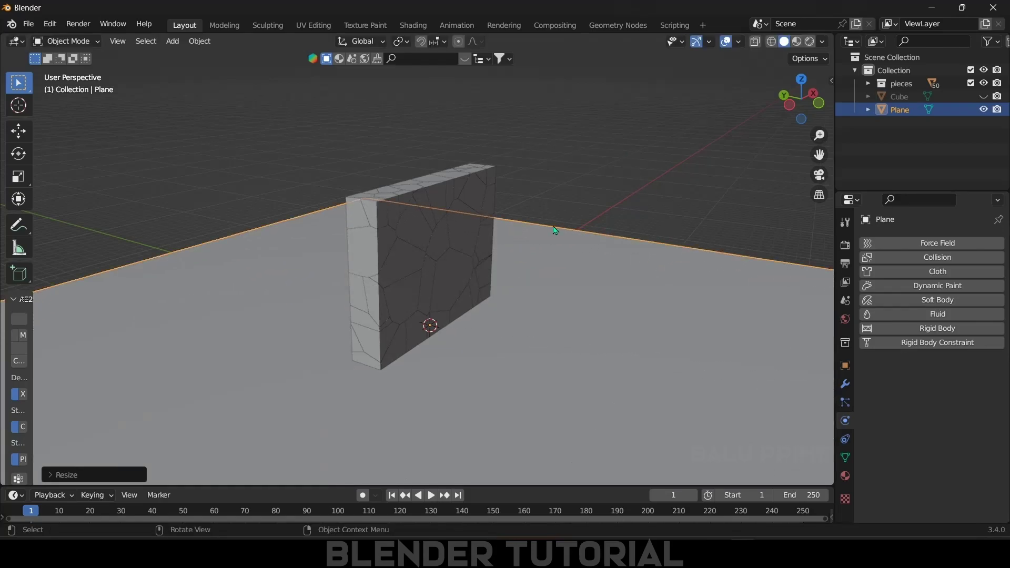
Give the floor a passive rigid body
{"action": "left_click", "coordinate": [928, 330]}
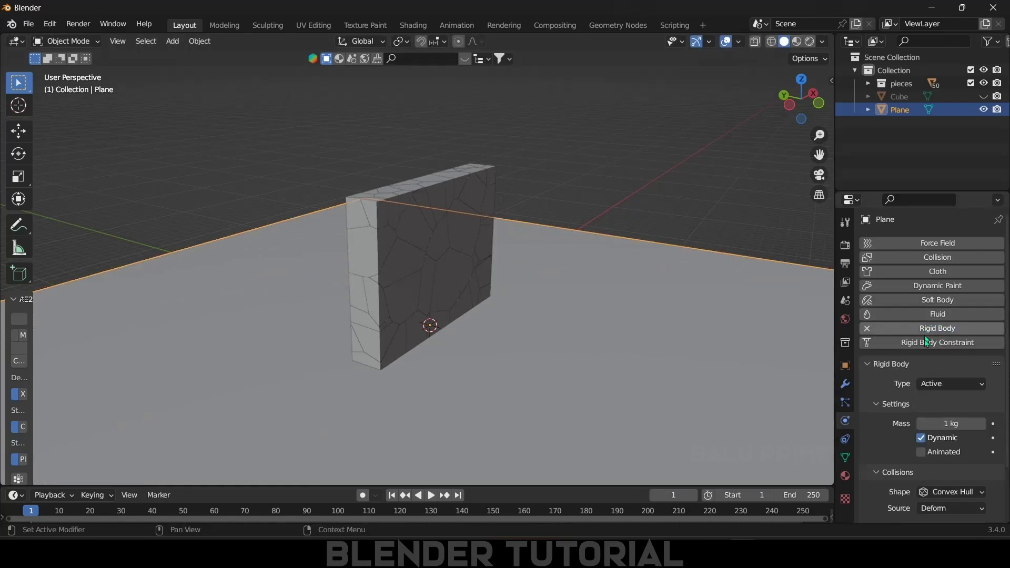
{"action": "left_click", "coordinate": [951, 383]}
{"action": "left_click", "coordinate": [936, 413]}
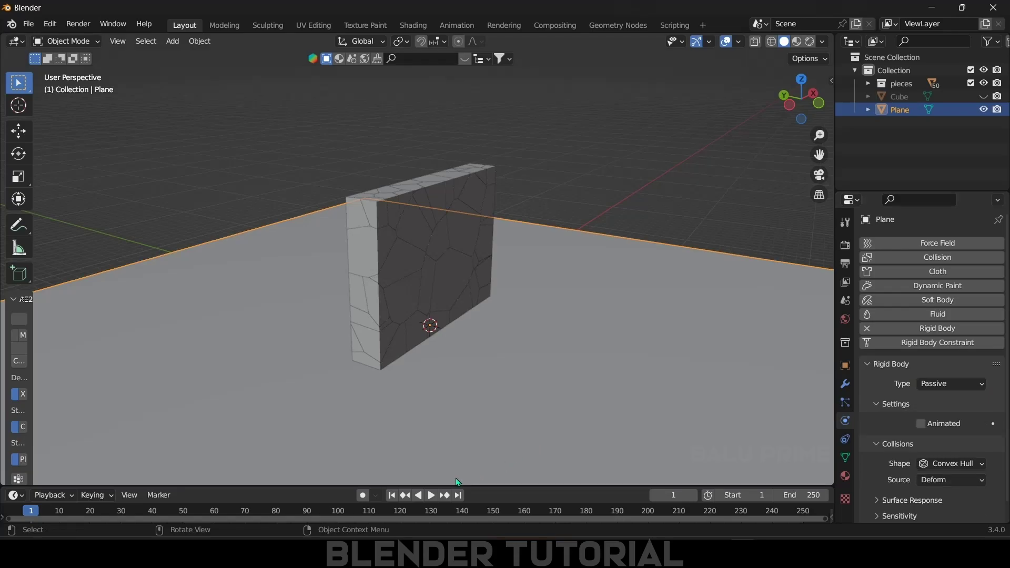
{"action": "middle_click_drag", "start_coordinate": [462, 324], "coordinate": [482, 316]}
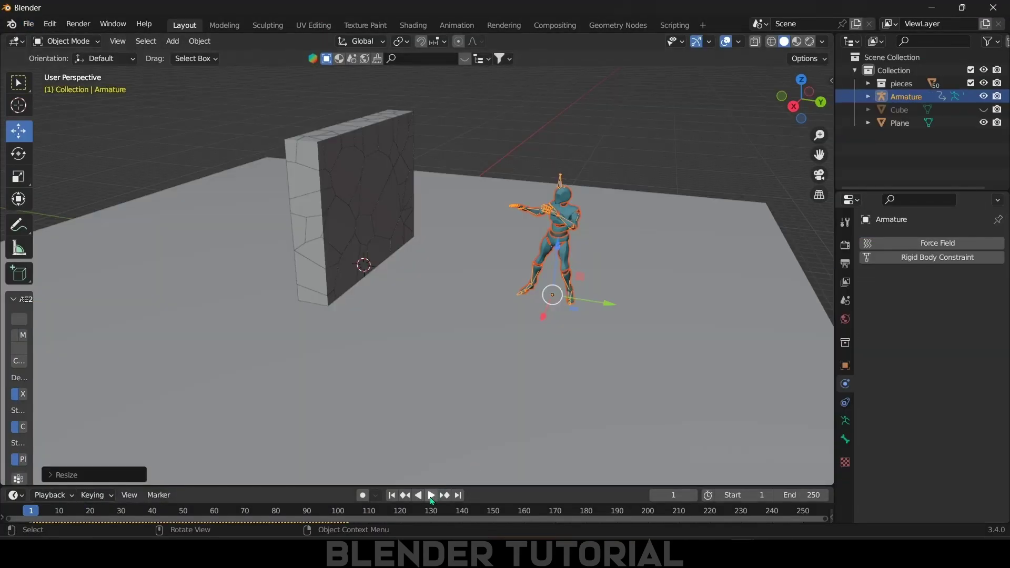
{"action": "left_click", "coordinate": [431, 496]}
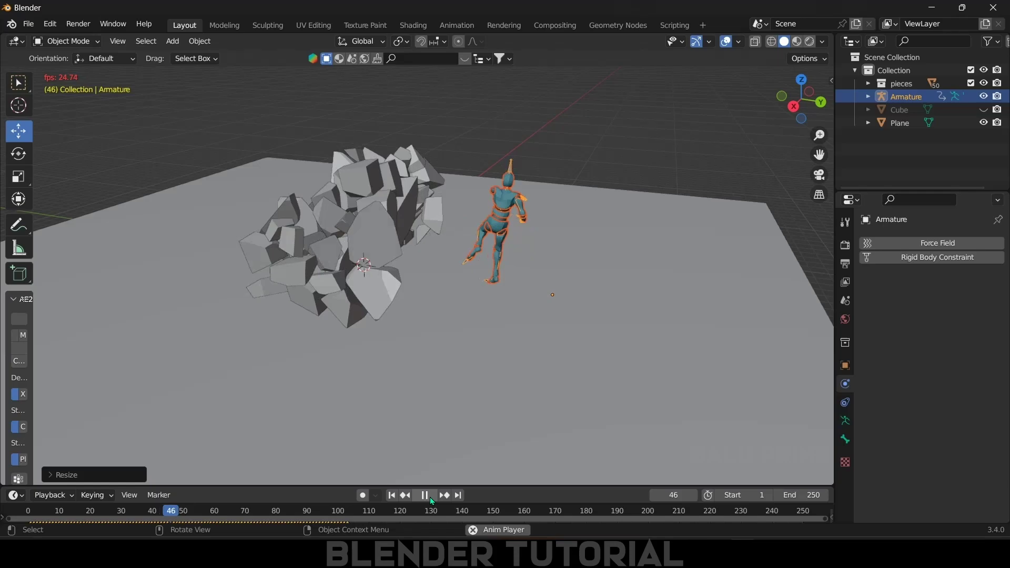
{"action": "left_click", "coordinate": [430, 497]}
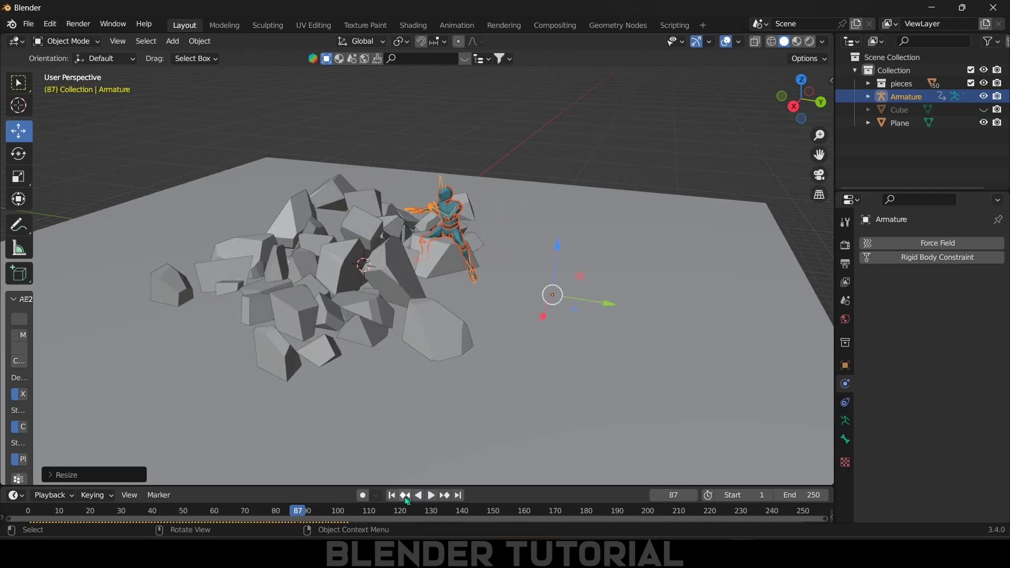
{"action": "left_click", "coordinate": [392, 495]}
Hide the ground plane, box-select all wall pieces, and show the Scene properties
{"action": "left_click", "coordinate": [456, 405]}
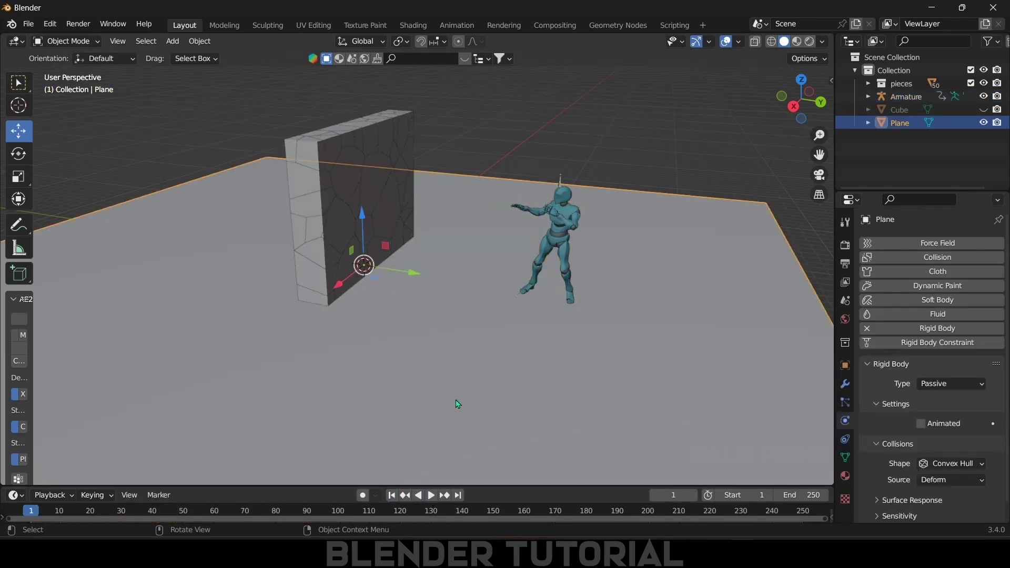
{"action": "key", "text": "h"}
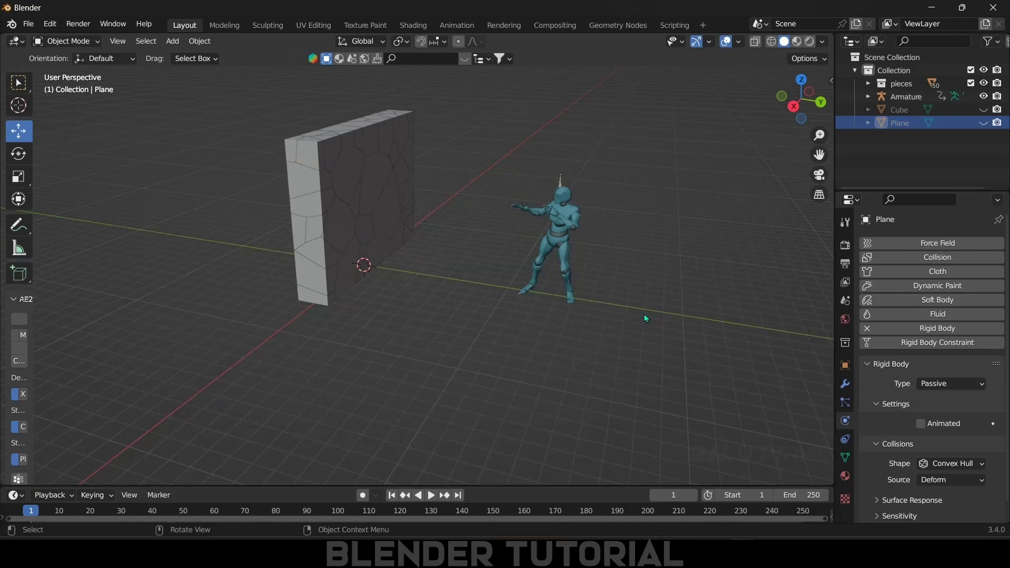
{"action": "left_click", "coordinate": [333, 264]}
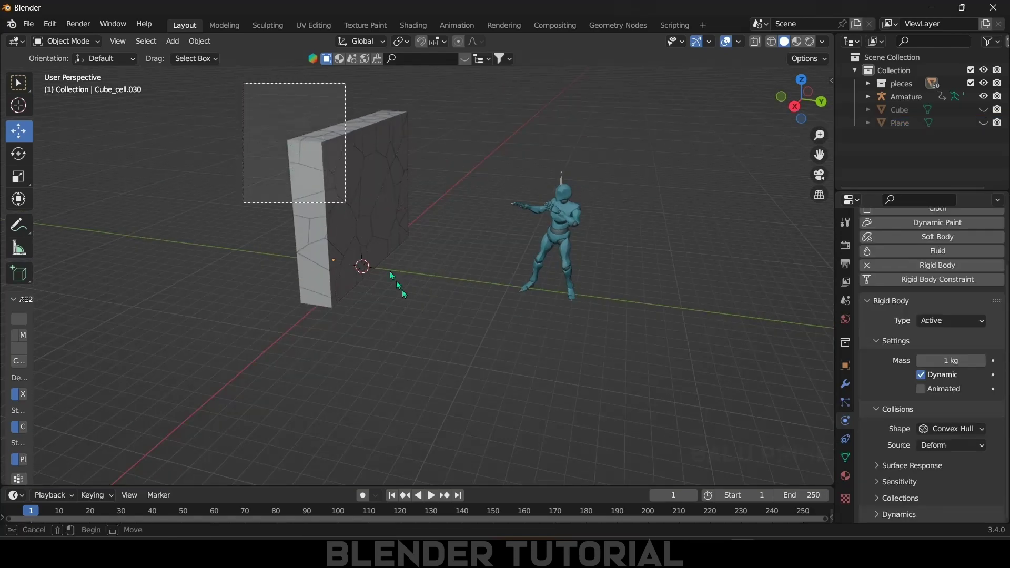
{"action": "left_click_drag", "start_coordinate": [245, 84], "coordinate": [435, 362]}
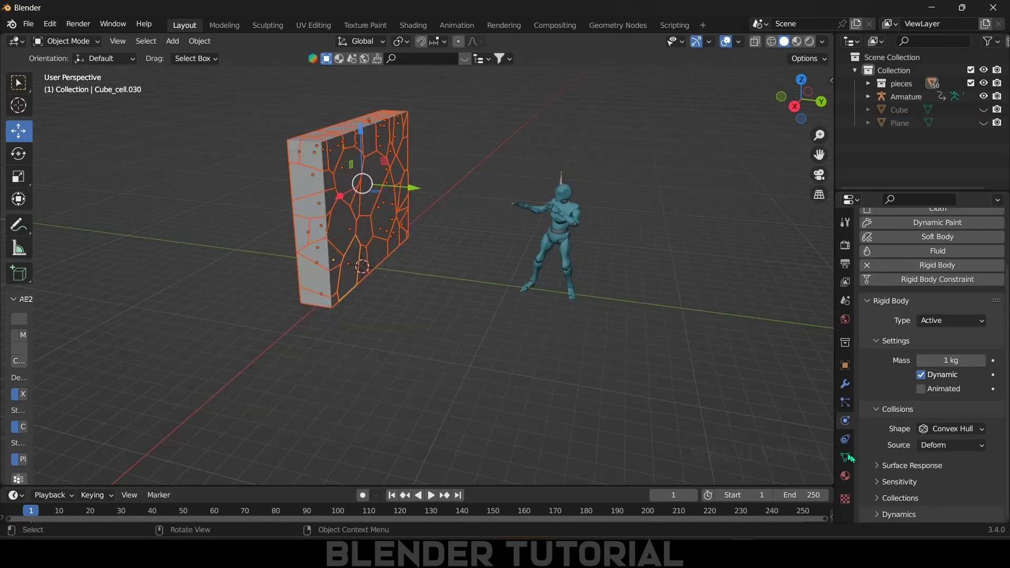
{"action": "left_click", "coordinate": [845, 300]}
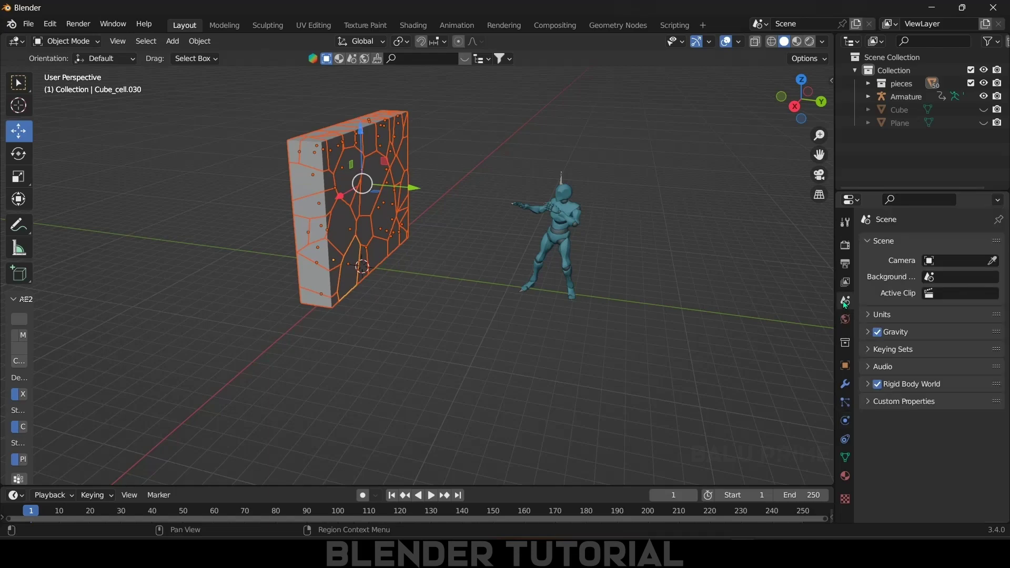
Set Z gravity to 0 and keyframe it at the first frame
{"action": "left_click", "coordinate": [869, 333]}
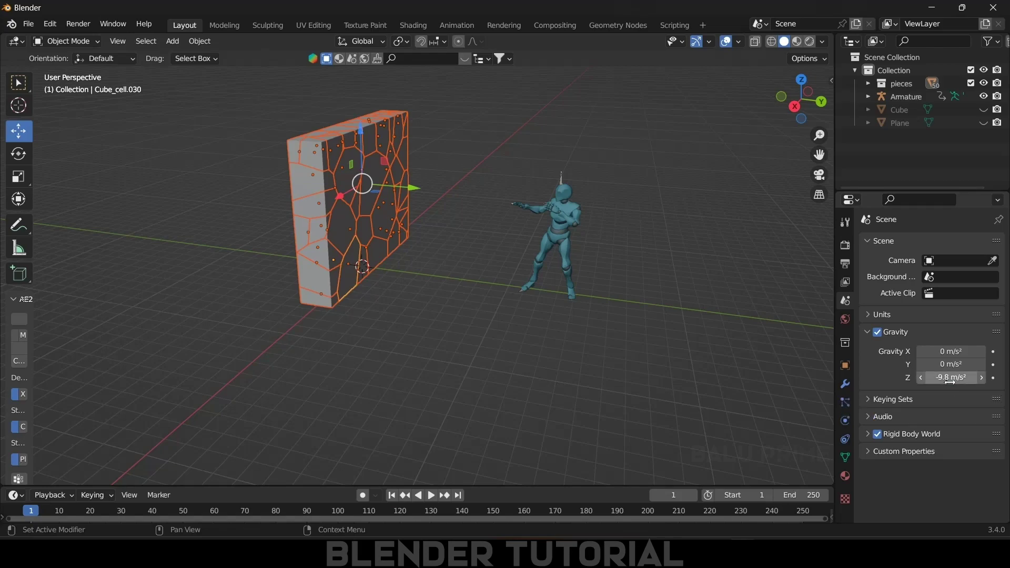
{"action": "left_click", "coordinate": [950, 377]}
{"action": "type", "text": "0"}
{"action": "key", "text": "Return"}
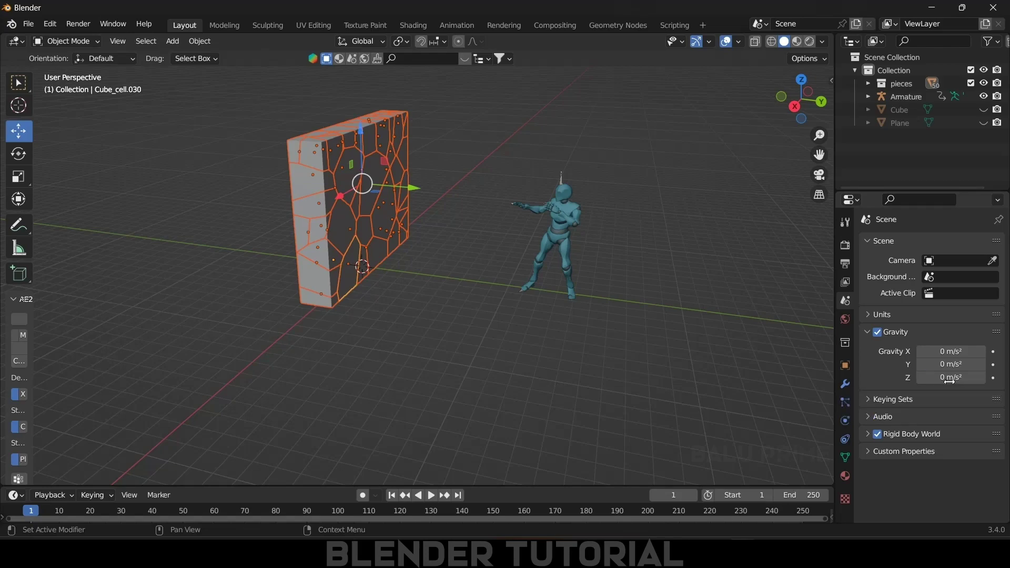
{"action": "left_click", "coordinate": [993, 378]}
Play to where the character reaches the wall and keyframe zero gravity there
{"action": "left_click", "coordinate": [553, 236]}
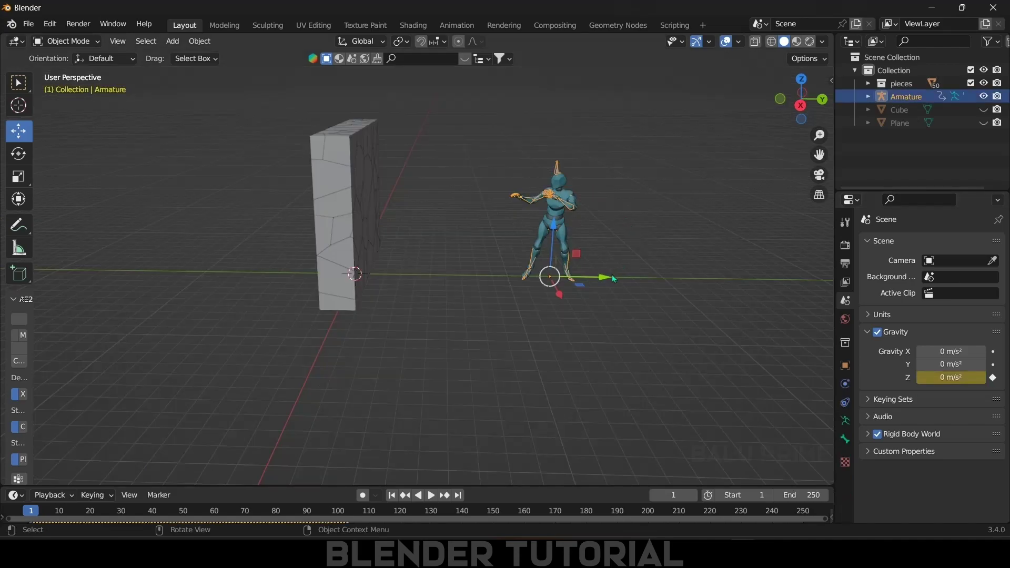
{"action": "mouse_move", "coordinate": [614, 279]}
{"action": "left_mouse_down"}
{"action": "mouse_move", "coordinate": [521, 277]}
{"action": "mouse_move", "coordinate": [550, 275]}
{"action": "left_mouse_up"}
{"action": "key", "text": "space"}
{"action": "key", "text": "space"}
{"action": "left_click", "coordinate": [550, 276]}
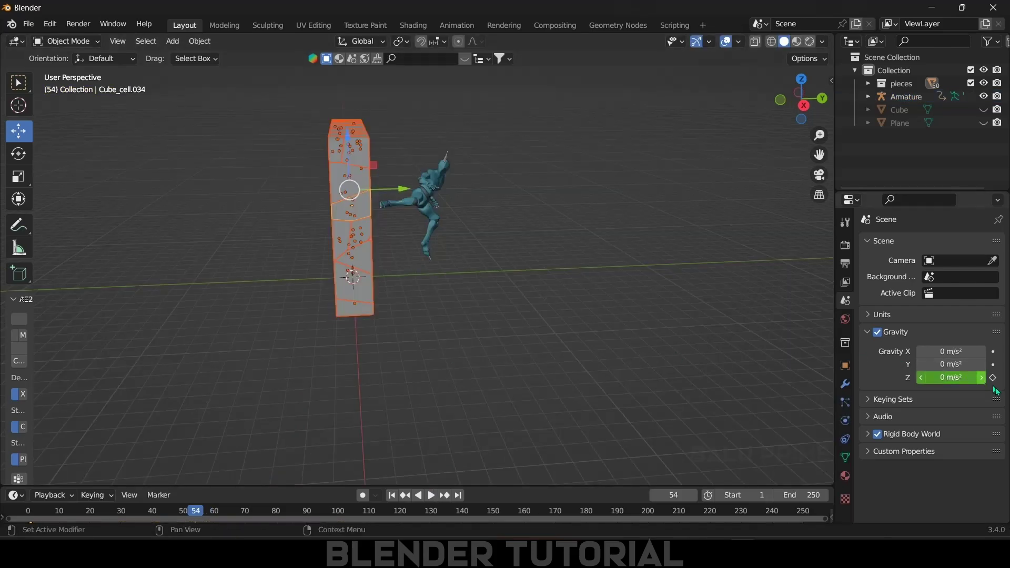
{"action": "left_click", "coordinate": [995, 378]}
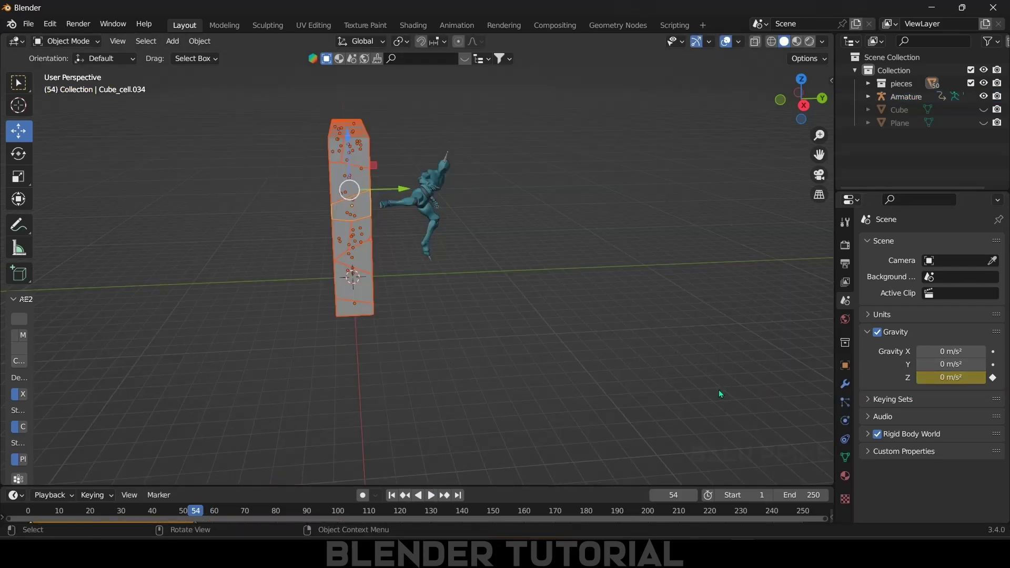
Keyframe Z gravity at -9.8 on frame 55, then preview and rewind
{"action": "key", "text": "Right"}
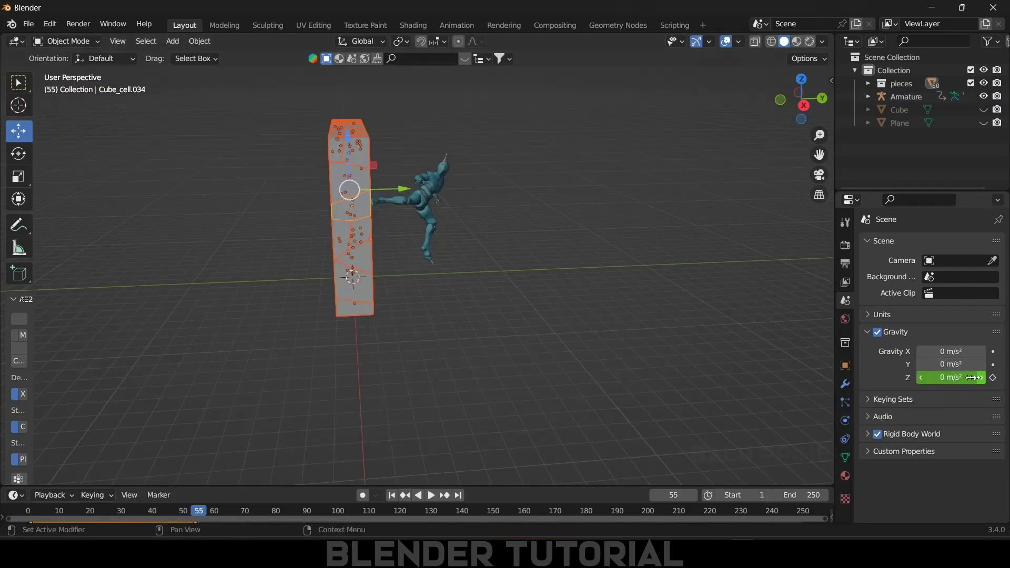
{"action": "left_click", "coordinate": [963, 379]}
{"action": "type", "text": "-9.8"}
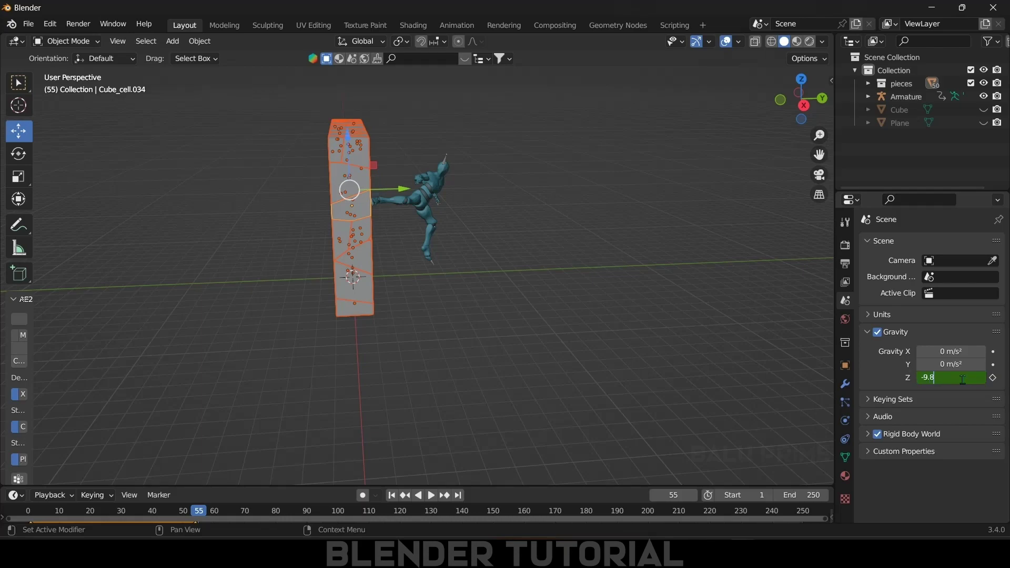
{"action": "type", "text": "m/s²"}
{"action": "key", "text": "Return"}
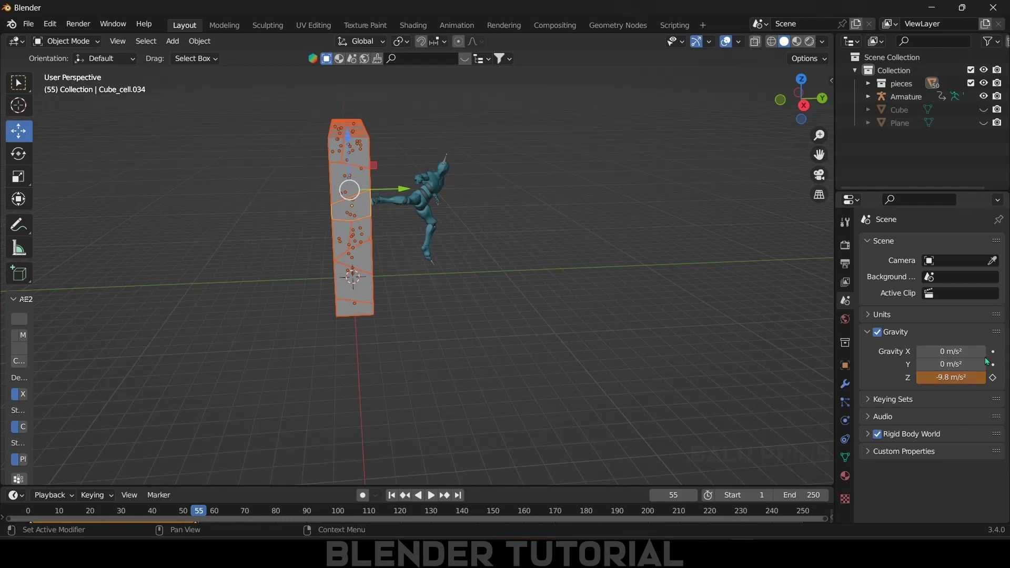
{"action": "left_click", "coordinate": [994, 378]}
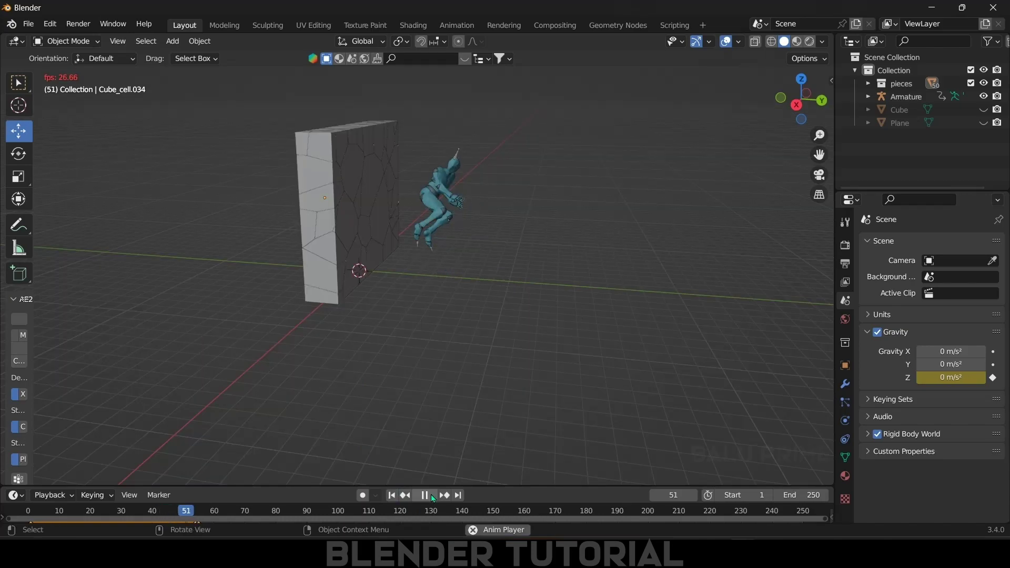
{"action": "left_click", "coordinate": [431, 494]}
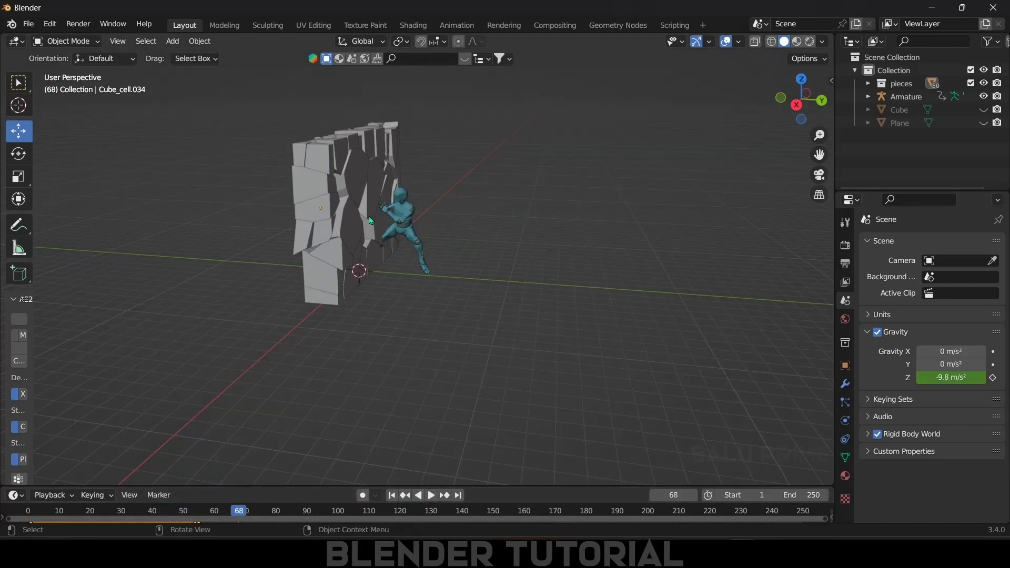
{"action": "left_click", "coordinate": [392, 496]}
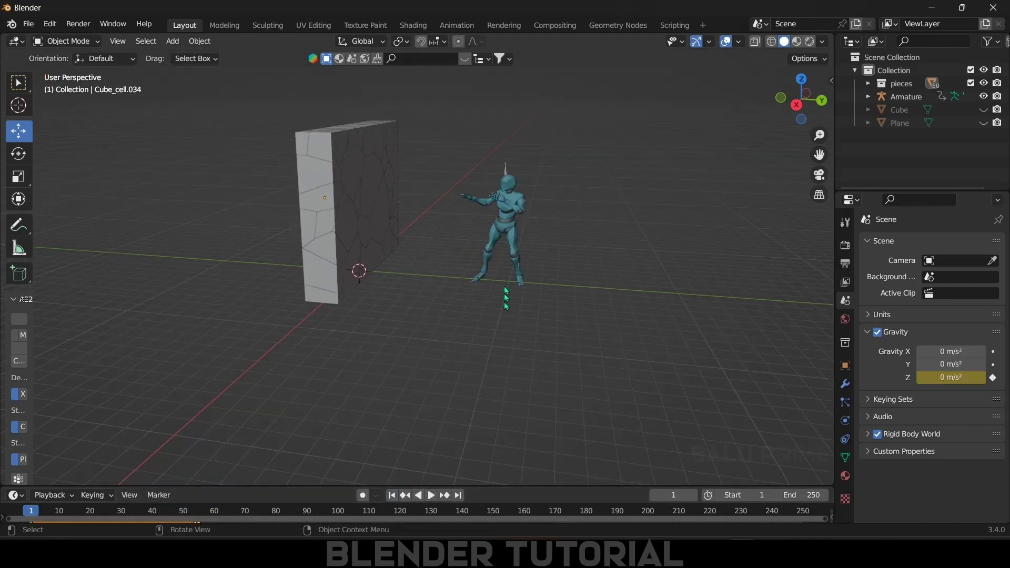
{"action": "left_click", "coordinate": [514, 243]}
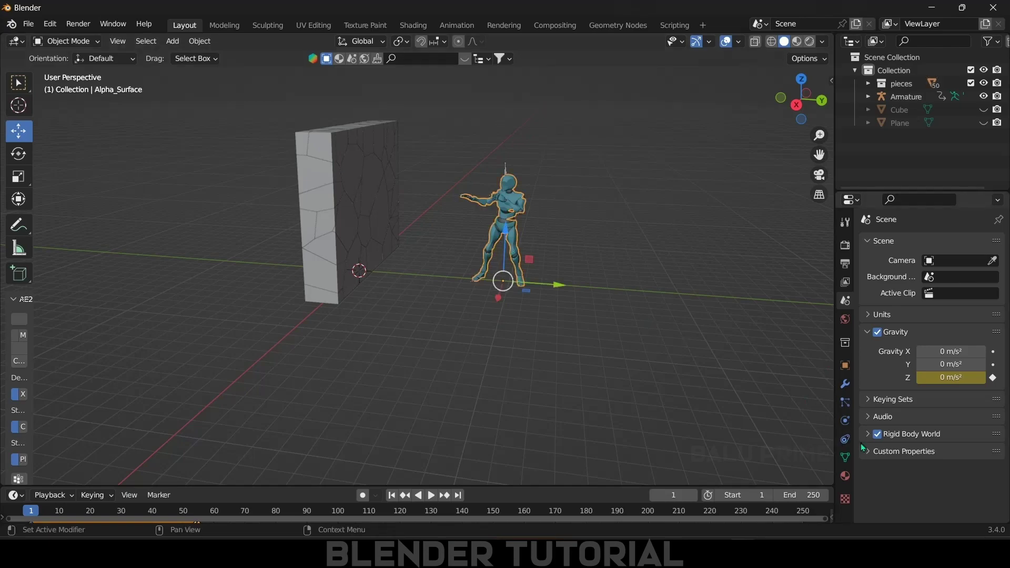
Make the character a passive rigid body with Mesh shape and play the wall shattering
{"action": "left_click", "coordinate": [846, 421]}
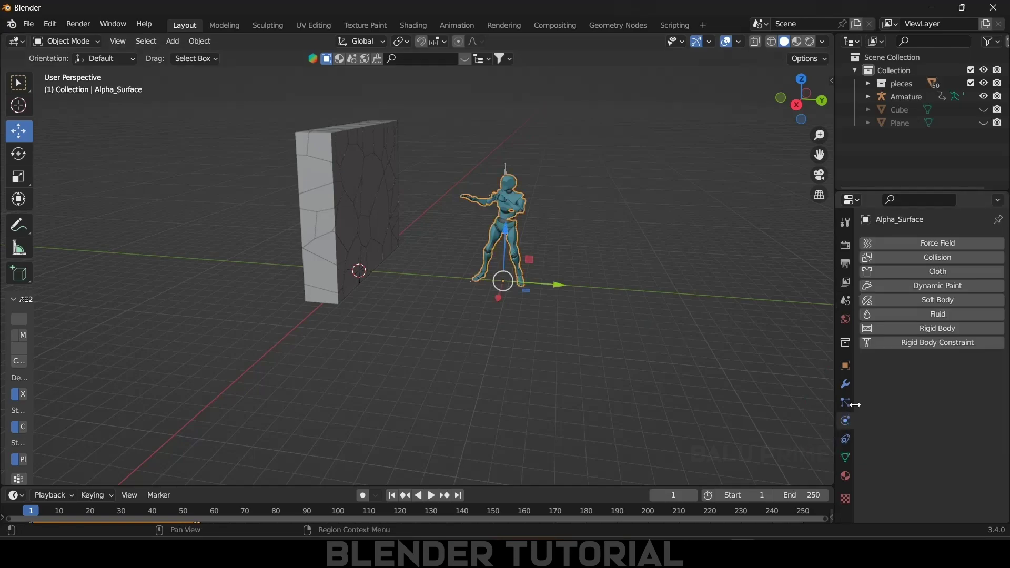
{"action": "left_click", "coordinate": [908, 327]}
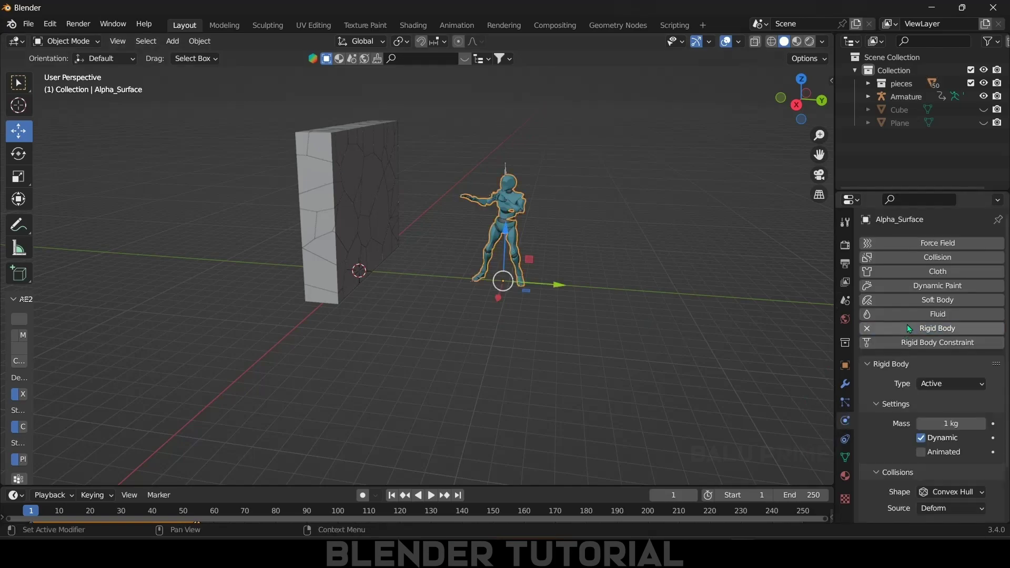
{"action": "left_click", "coordinate": [948, 384]}
{"action": "left_click", "coordinate": [937, 413]}
{"action": "scroll", "coordinate": [951, 444], "scroll_direction": "down", "scroll_amount": 1}
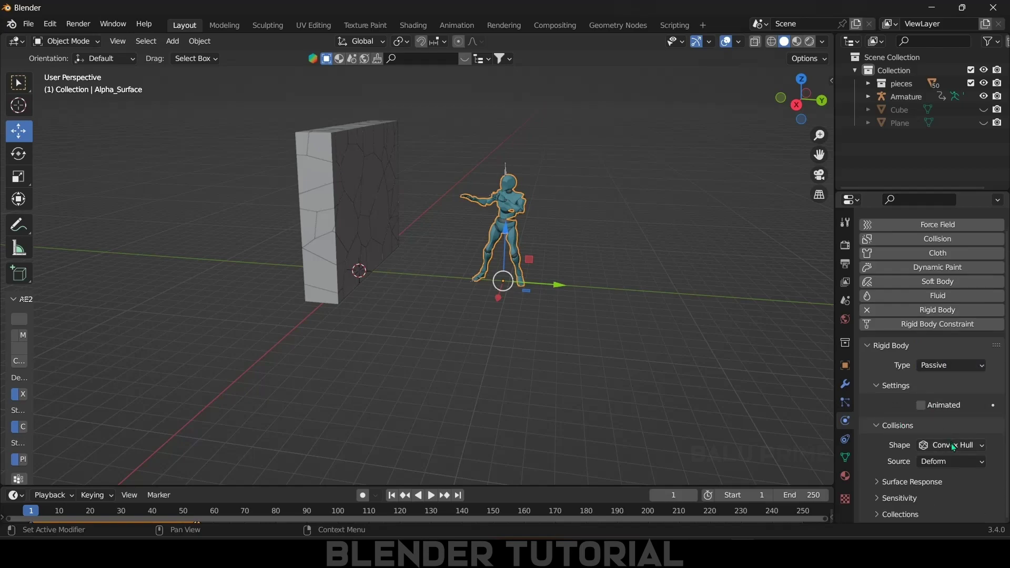
{"action": "left_click", "coordinate": [953, 446]}
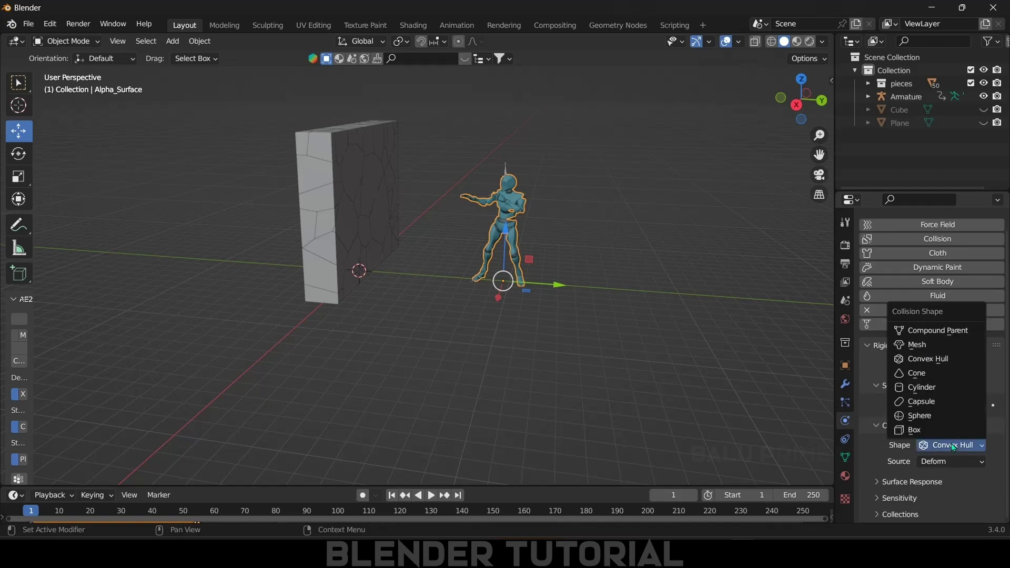
{"action": "left_click", "coordinate": [925, 344]}
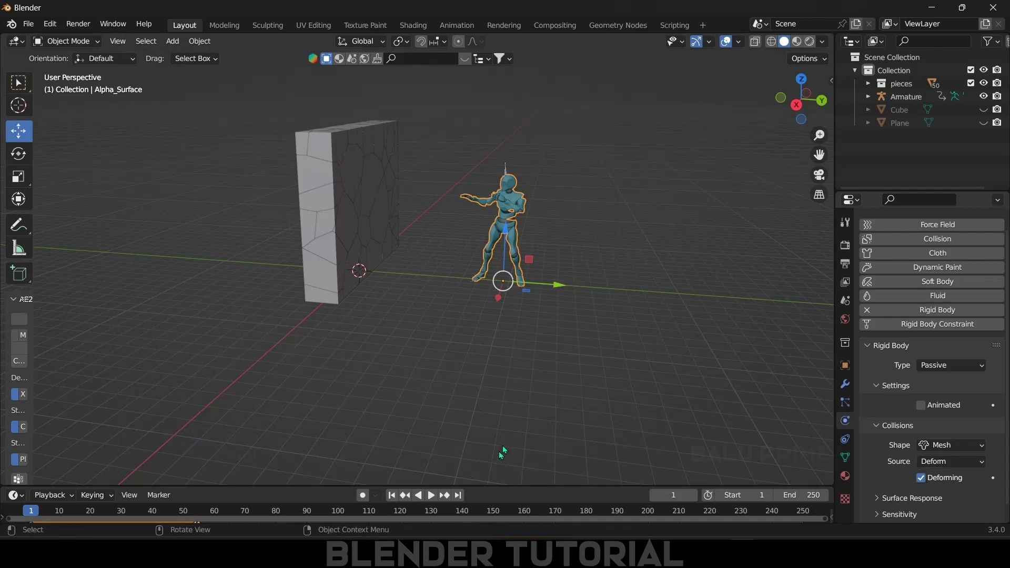
{"action": "left_click", "coordinate": [431, 495]}
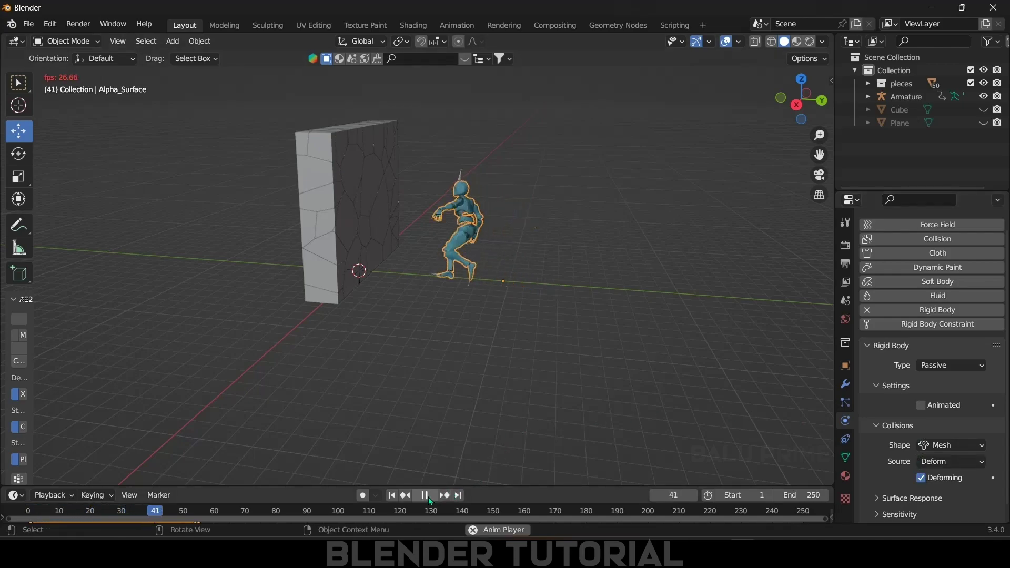
{"action": "left_click", "coordinate": [430, 495]}
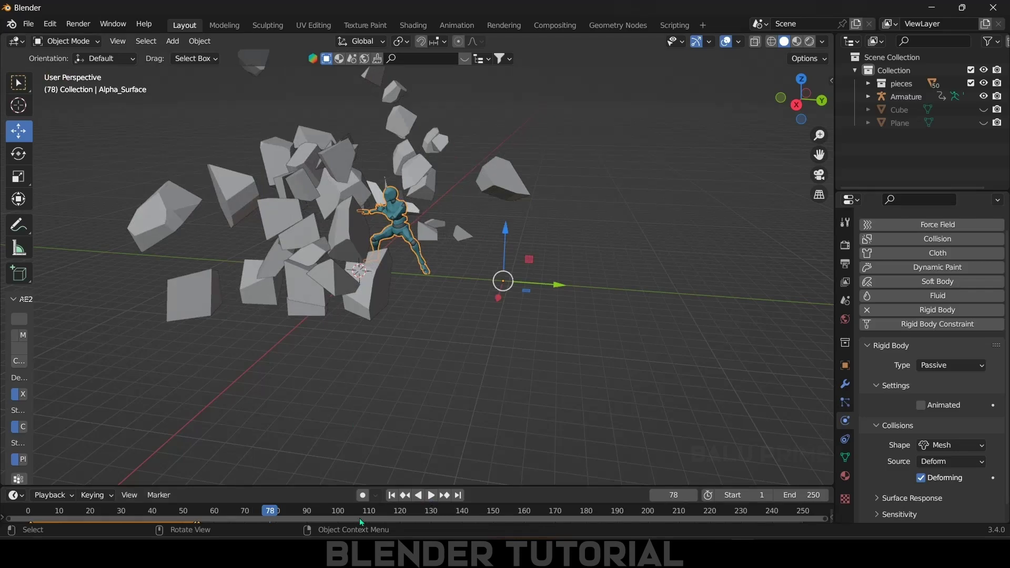